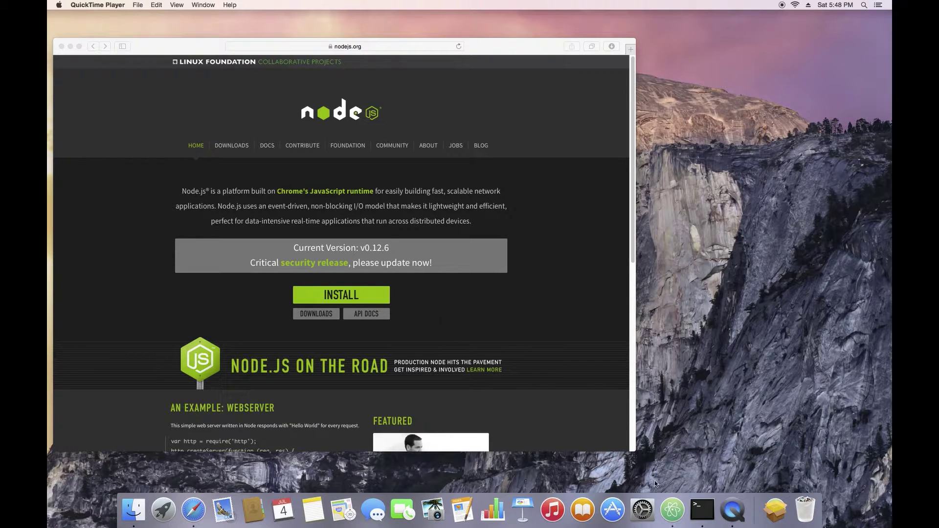
Run npm install --global yo bower grunt-cli in Terminal, hit EACCES errors, and enlarge the window.
{"action": "left_click", "coordinate": [702, 509]}
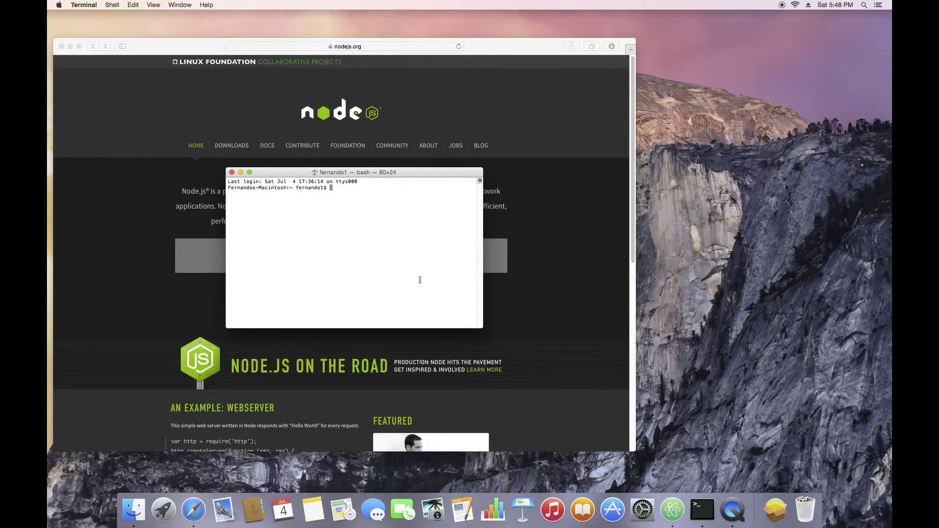
{"action": "type", "text": "npm install --"}
{"action": "type", "text": "global "}
{"action": "type", "text": "yo bower grunt-cli"}
{"action": "key", "text": "Return"}
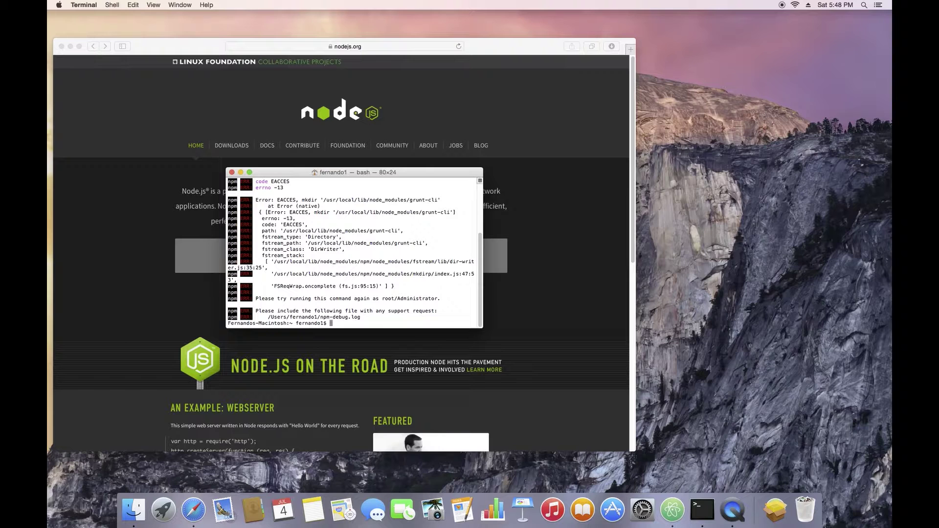
{"action": "left_click_drag", "start_coordinate": [481, 327], "coordinate": [525, 432]}
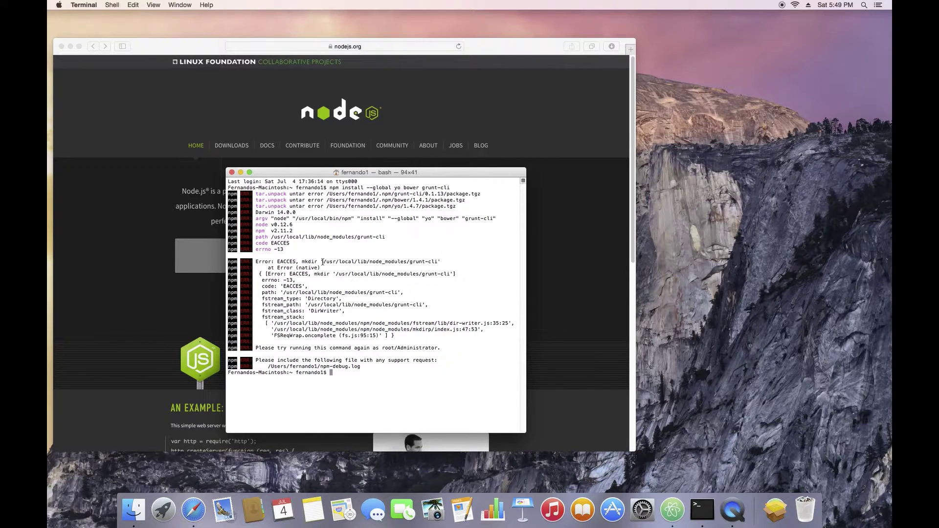
Highlight the uncreatable node_modules path and rerun-as-root message, then enter npm get prefix.
{"action": "left_click_drag", "start_coordinate": [323, 261], "coordinate": [370, 261]}
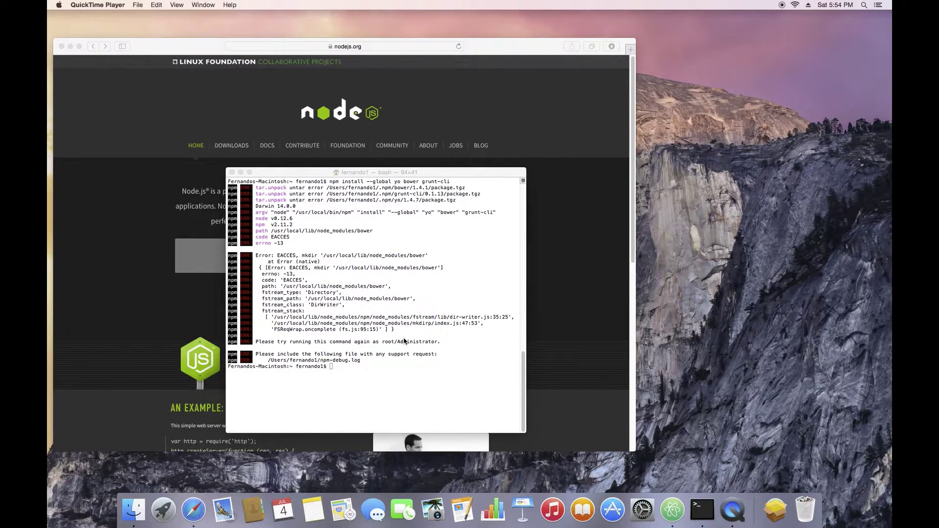
{"action": "left_click", "coordinate": [372, 382]}
{"action": "type", "text": "clear"}
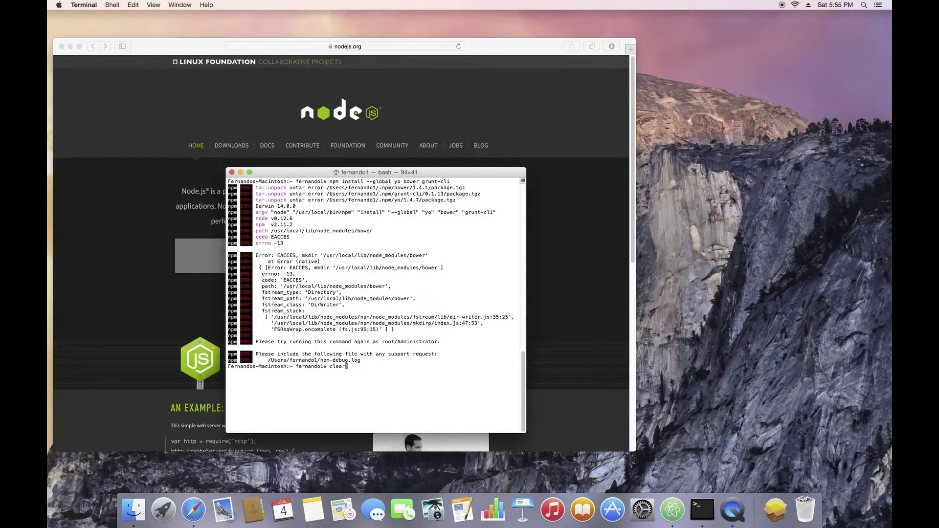
{"action": "key", "text": "BackSpace"}
{"action": "key", "text": "BackSpace"}
{"action": "key", "text": "BackSpace"}
{"action": "key", "text": "BackSpace"}
{"action": "key", "text": "BackSpace"}
{"action": "left_click_drag", "start_coordinate": [256, 341], "coordinate": [449, 343]}
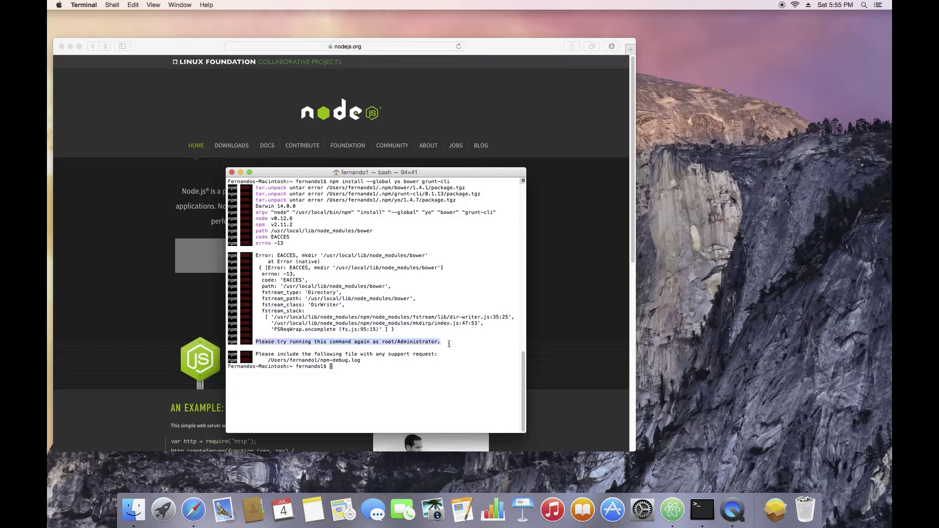
{"action": "left_click", "coordinate": [251, 343]}
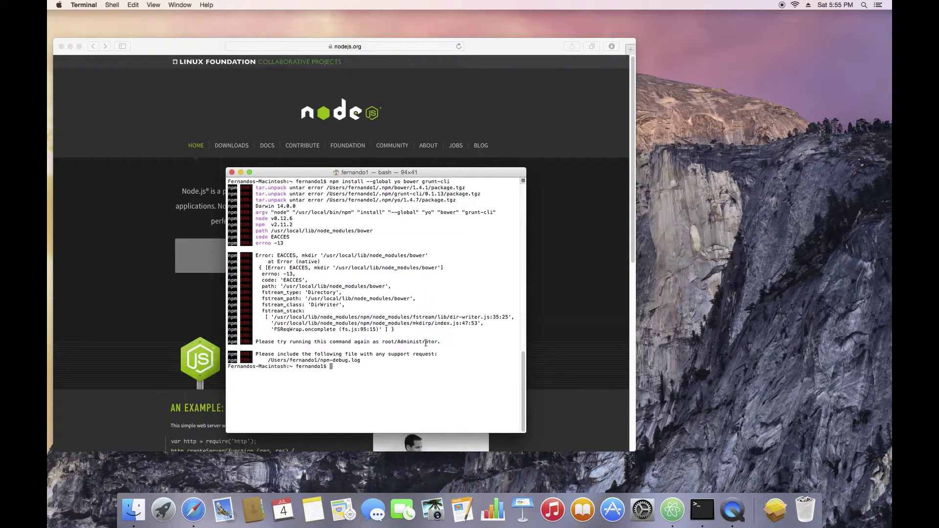
{"action": "left_click_drag", "start_coordinate": [442, 342], "coordinate": [259, 342]}
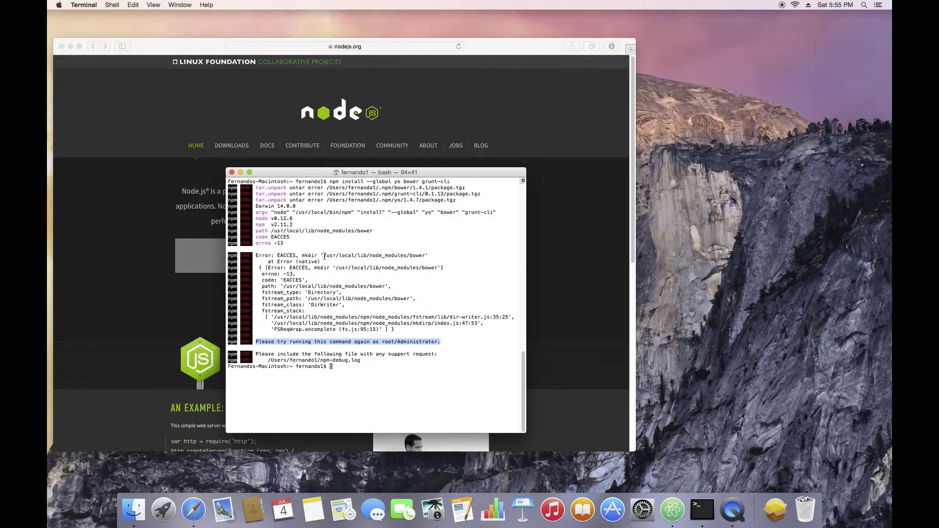
{"action": "left_click_drag", "start_coordinate": [323, 256], "coordinate": [409, 256]}
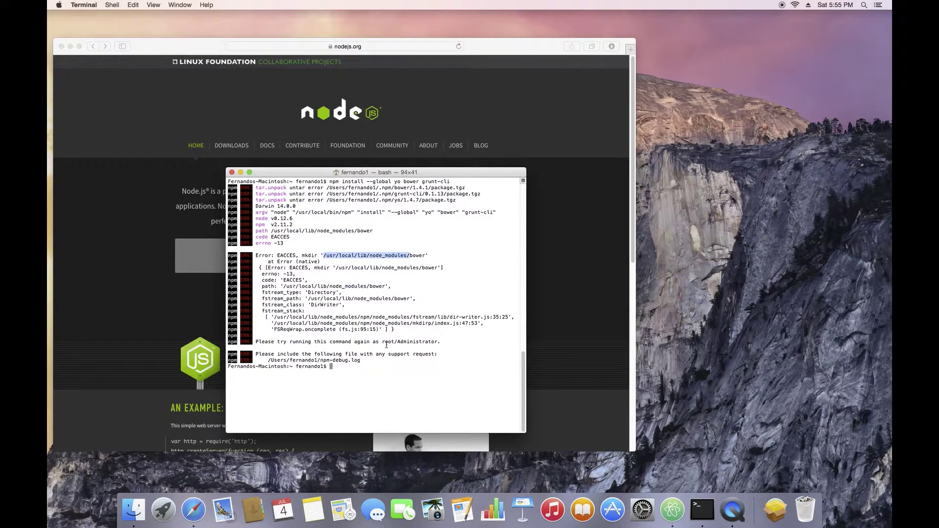
{"action": "left_click", "coordinate": [359, 369]}
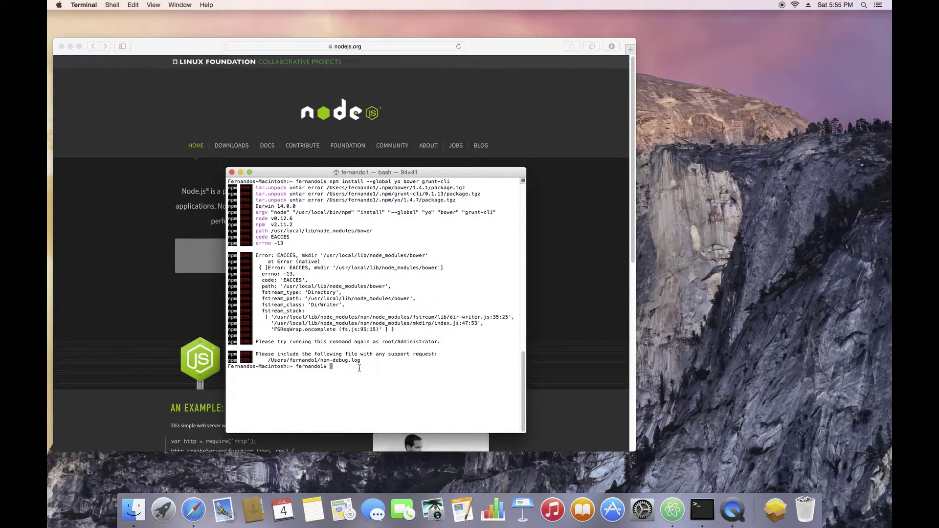
{"action": "type", "text": "npm get prefix"}
Run npm get prefix and highlight the /usr/local result and node_modules path.
{"action": "key", "text": "Return"}
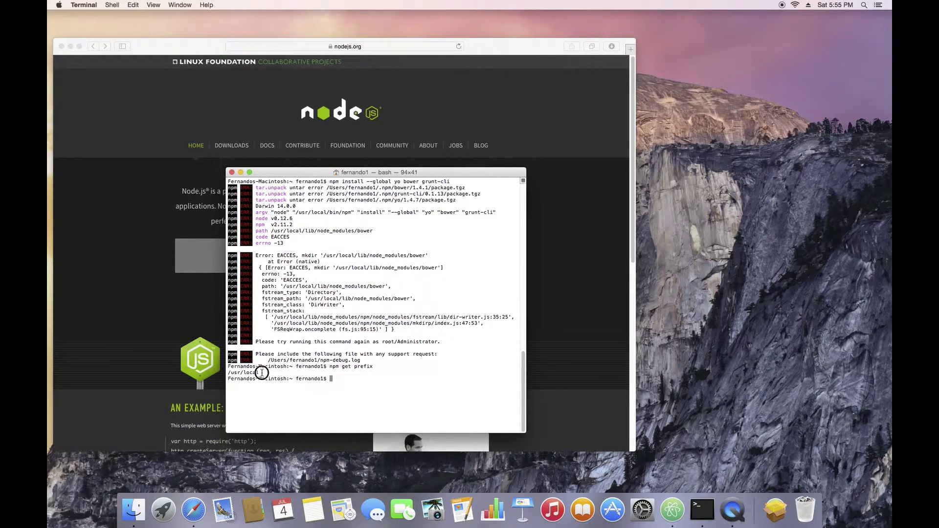
{"action": "left_click_drag", "start_coordinate": [259, 373], "coordinate": [233, 373]}
{"action": "double_click", "coordinate": [356, 298]}
{"action": "left_click_drag", "start_coordinate": [329, 285], "coordinate": [364, 286]}
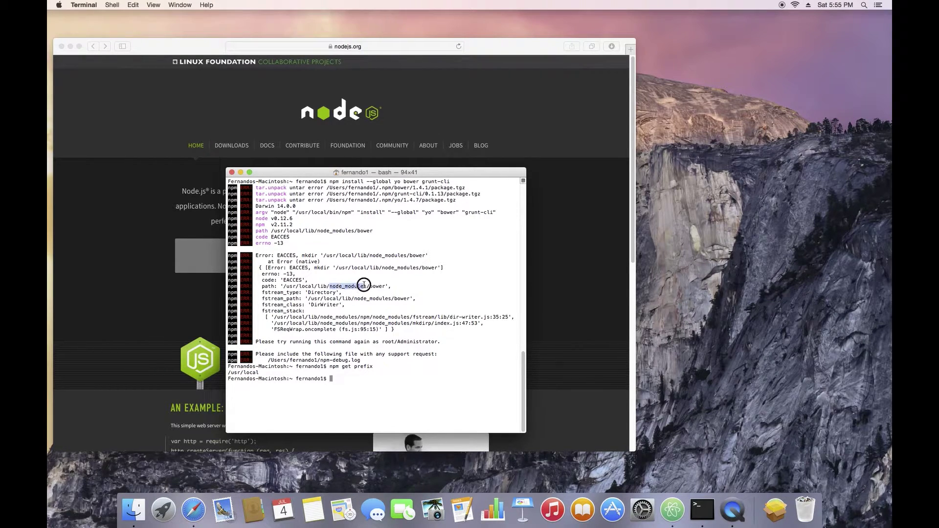
{"action": "left_click", "coordinate": [348, 376]}
{"action": "type", "text": "whoami"}
Run whoami to print the current user's name.
{"action": "key", "text": "Return"}
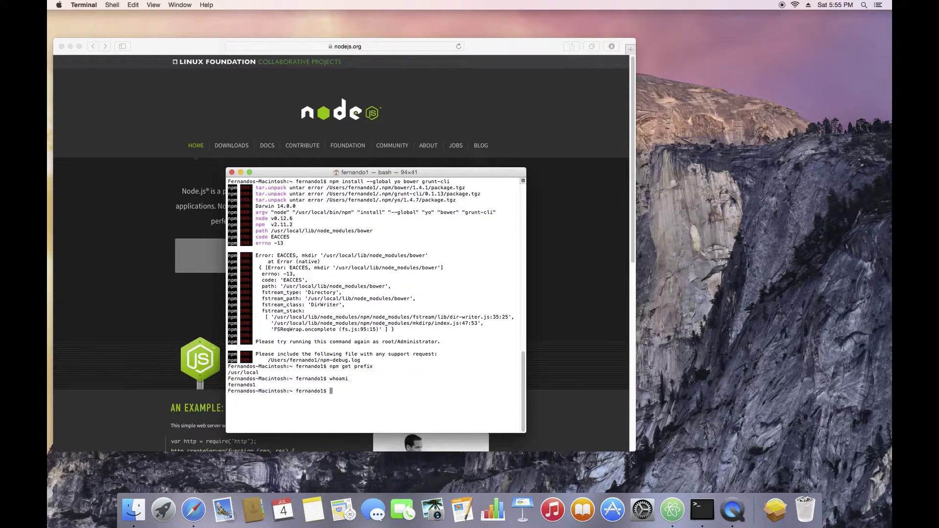
{"action": "left_click_drag", "start_coordinate": [253, 379], "coordinate": [228, 387]}
{"action": "left_click", "coordinate": [242, 382]}
{"action": "type", "text": "ls -la"}
{"action": "type", "text": "/usr/local/lib/node"}
{"action": "key", "text": "Tab"}
{"action": "key", "text": "Left"}
{"action": "key", "text": "Left"}
{"action": "key", "text": "Left"}
{"action": "key", "text": "Left"}
{"action": "key", "text": "Left"}
{"action": "key", "text": "Left"}
{"action": "key", "text": "Left"}
{"action": "key", "text": "Left"}
{"action": "key", "text": "Left"}
{"action": "key", "text": "Right"}
{"action": "key", "text": "Right"}
{"action": "key", "text": "Left"}
{"action": "key", "text": "Left"}
{"action": "key", "text": "Left"}
{"action": "key", "text": "Left"}
{"action": "key", "text": "Right"}
{"action": "key", "text": "Right"}
{"action": "key", "text": "Right"}
{"action": "key", "text": "Right"}
{"action": "key", "text": "Right"}
{"action": "key", "text": "Right"}
{"action": "key", "text": "Right"}
{"action": "key", "text": "Right"}
{"action": "key", "text": "Right"}
{"action": "type", "text": "\\"}
{"action": "key", "text": "BackSpace"}
{"action": "key", "text": "BackSpace"}
{"action": "key", "text": "BackSpace"}
{"action": "key", "text": "BackSpace"}
{"action": "key", "text": "BackSpace"}
{"action": "key", "text": "BackSpace"}
{"action": "key", "text": "BackSpace"}
{"action": "key", "text": "BackSpace"}
{"action": "key", "text": "BackSpace"}
{"action": "key", "text": "BackSpace"}
{"action": "key", "text": "BackSpace"}
{"action": "type", "text": "noe"}
{"action": "key", "text": "BackSpace"}
{"action": "type", "text": "de"}
{"action": "key", "text": "Tab"}
{"action": "key", "text": "Return"}
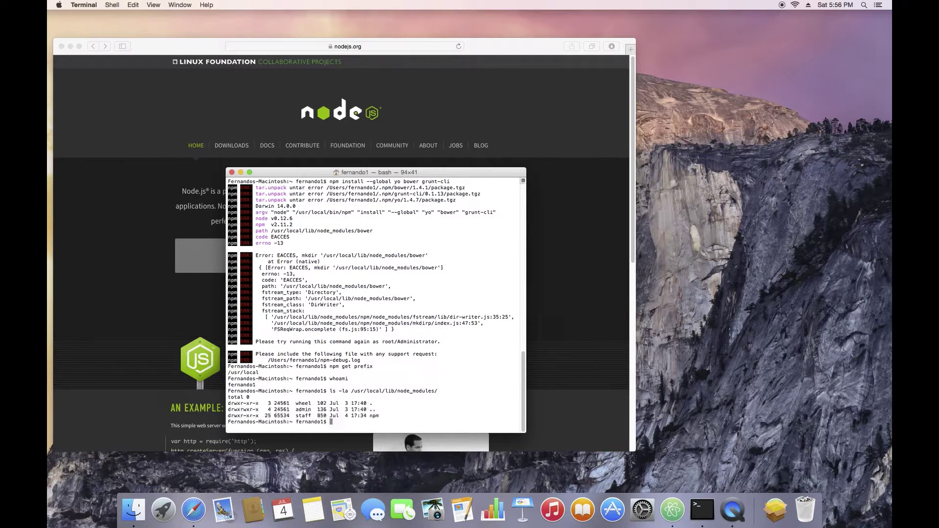
{"action": "scroll", "coordinate": [315, 404], "scroll_direction": "down", "scroll_amount": 1}
{"action": "left_click_drag", "start_coordinate": [296, 404], "coordinate": [311, 403]}
{"action": "left_click_drag", "start_coordinate": [296, 409], "coordinate": [308, 409]}
{"action": "left_click_drag", "start_coordinate": [230, 409], "coordinate": [236, 408]}
{"action": "mouse_move", "coordinate": [228, 403]}
{"action": "left_mouse_down"}
{"action": "mouse_move", "coordinate": [239, 403]}
{"action": "mouse_move", "coordinate": [239, 415]}
{"action": "left_mouse_up"}
{"action": "left_click", "coordinate": [294, 415]}
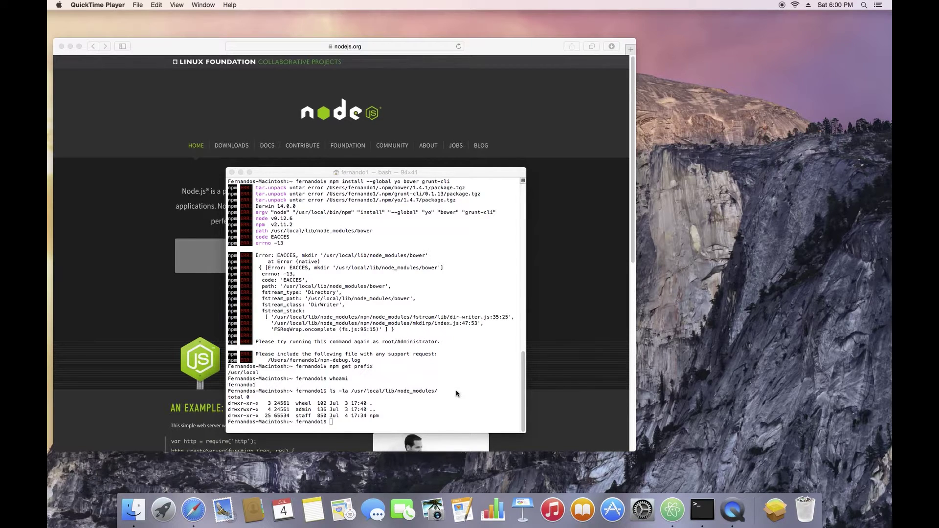
{"action": "left_click", "coordinate": [252, 387]}
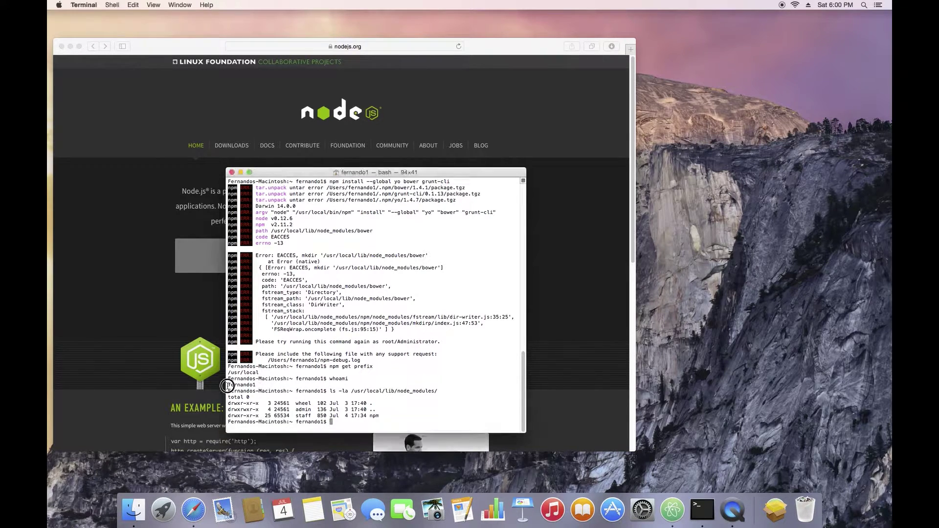
{"action": "left_click_drag", "start_coordinate": [228, 385], "coordinate": [254, 384]}
{"action": "left_click_drag", "start_coordinate": [351, 390], "coordinate": [386, 391]}
{"action": "left_click", "coordinate": [390, 393]}
{"action": "left_click_drag", "start_coordinate": [443, 392], "coordinate": [385, 393]}
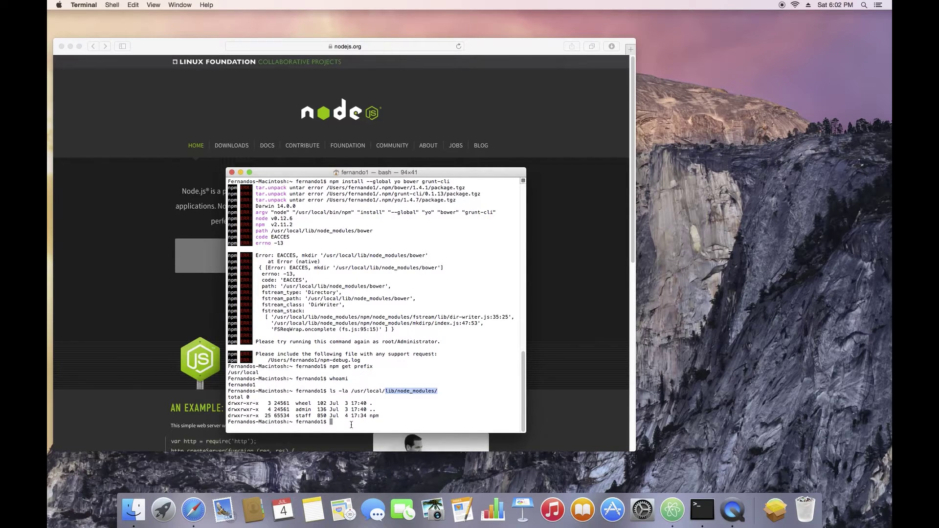
{"action": "type", "text": "sudo "}
{"action": "type", "text": "chown -"}
{"action": "type", "text": "R"}
{"action": "type", "text": "fer"}
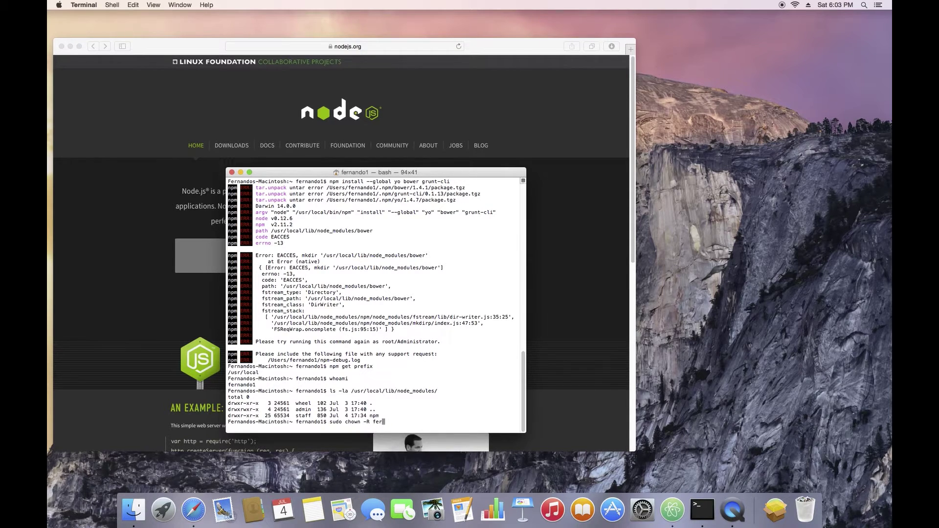
{"action": "type", "text": "nando1"}
{"action": "type", "text": " /usr/local/"}
Run sudo chown -R <user> /usr/local/ and enter the password.
{"action": "key", "text": "Return"}
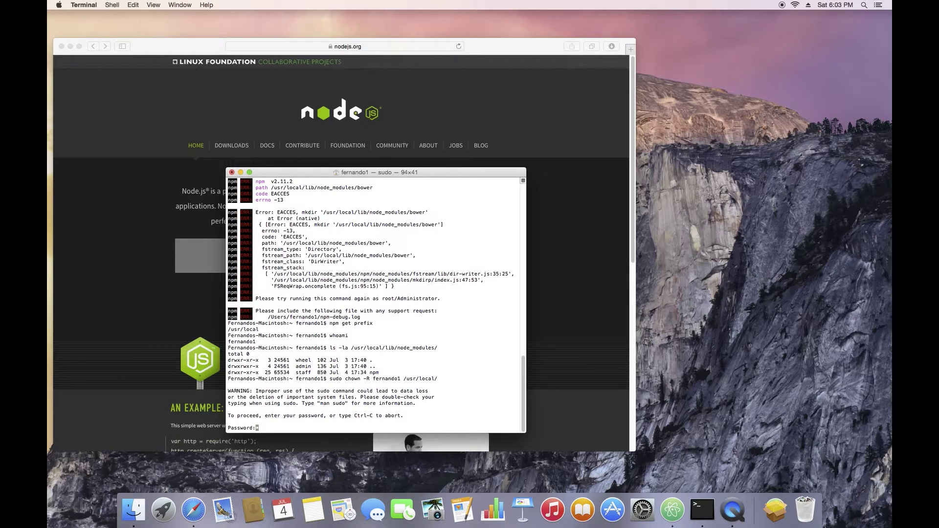
{"action": "key", "text": "Return"}
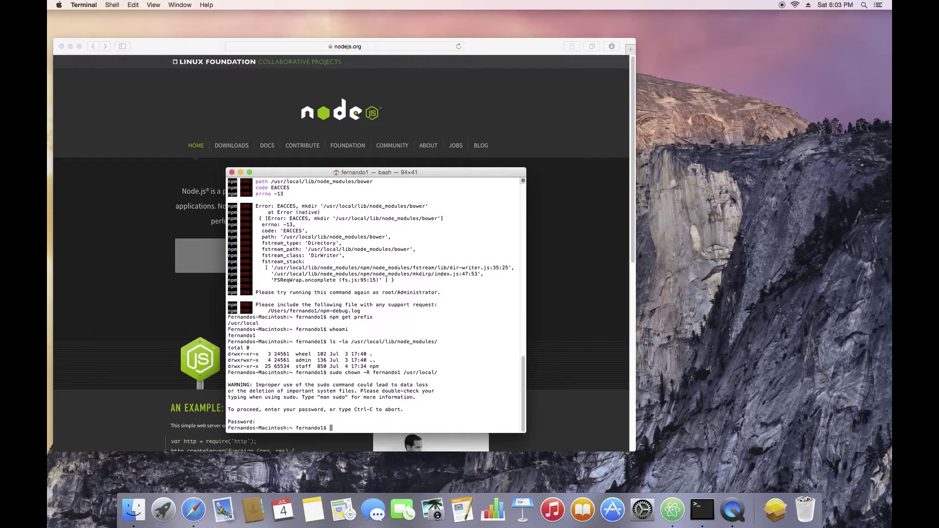
{"action": "type", "text": "ls -la"}
{"action": "type", "text": " /usr/local/lib/nod"}
List /usr/local/lib/node_modules with ls -la and highlight the user as new owner.
{"action": "key", "text": "Tab"}
{"action": "key", "text": "Return"}
{"action": "left_click_drag", "start_coordinate": [274, 409], "coordinate": [301, 409]}
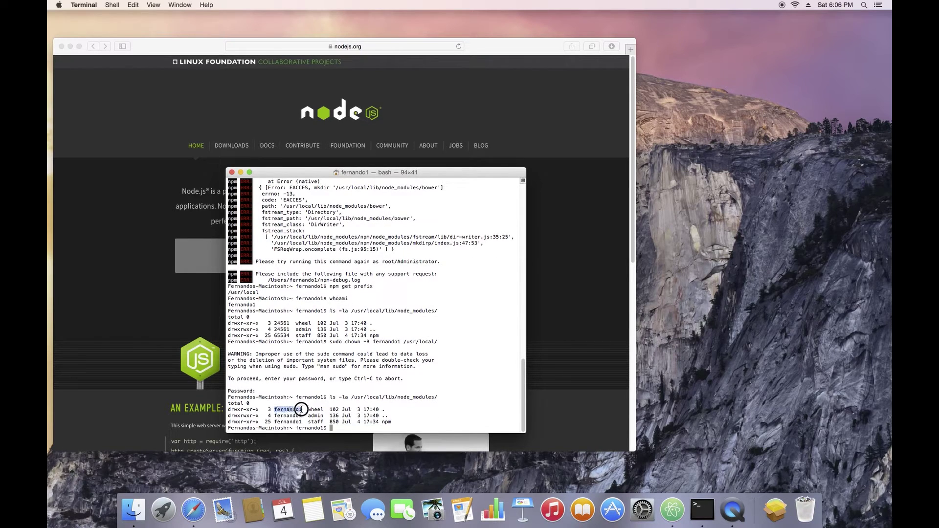
Highlight /usr/local/, permission flags and new owner, then type npm install --global yo bower grunt-cli.
{"action": "left_click_drag", "start_coordinate": [353, 397], "coordinate": [440, 396]}
{"action": "left_click", "coordinate": [353, 397]}
{"action": "left_click_drag", "start_coordinate": [351, 397], "coordinate": [384, 398]}
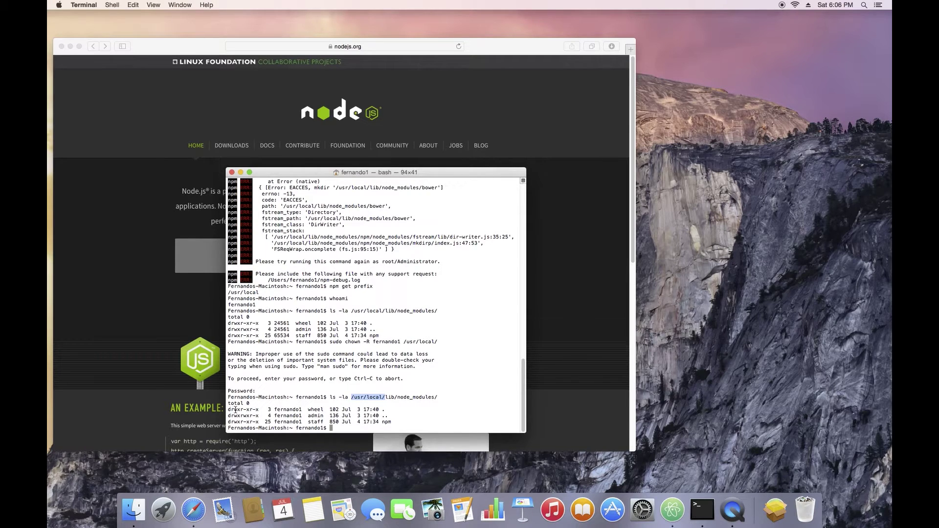
{"action": "left_click", "coordinate": [232, 409]}
{"action": "left_click_drag", "start_coordinate": [230, 409], "coordinate": [237, 412]}
{"action": "double_click", "coordinate": [278, 410]}
{"action": "left_click_drag", "start_coordinate": [308, 408], "coordinate": [309, 409]}
{"action": "left_click_drag", "start_coordinate": [274, 410], "coordinate": [299, 409]}
{"action": "double_click", "coordinate": [286, 415]}
{"action": "left_click", "coordinate": [313, 423]}
{"action": "type", "text": "npm install --global yo bower grunt-cli"}
Run the global install of yo, bower and grunt-cli, which now completes successfully.
{"action": "key", "text": "Return"}
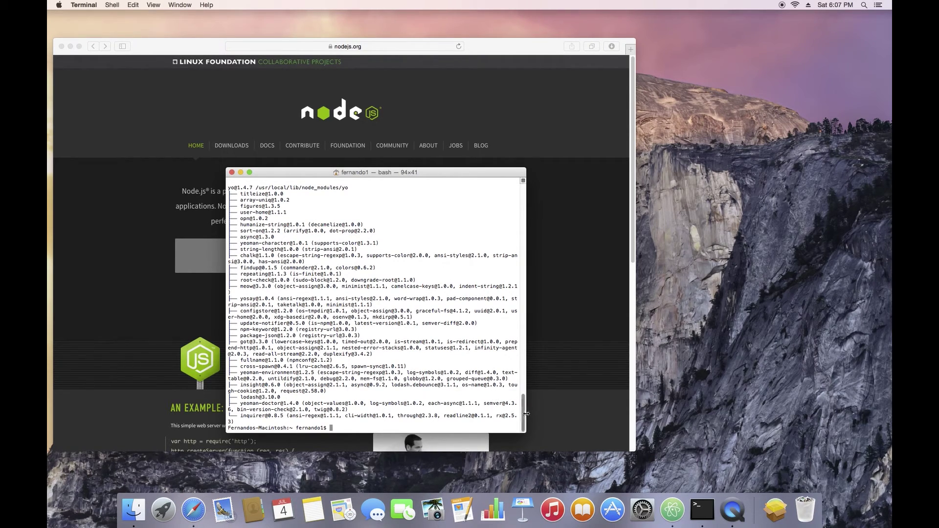
{"action": "left_click_drag", "start_coordinate": [524, 404], "coordinate": [522, 335]}
{"action": "triple_click", "coordinate": [253, 321]}
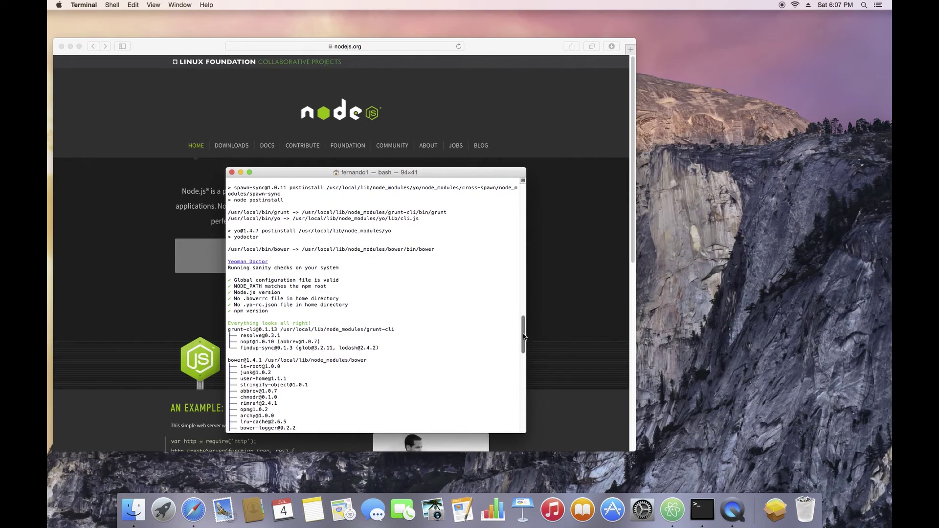
{"action": "left_click_drag", "start_coordinate": [523, 334], "coordinate": [521, 339]}
{"action": "triple_click", "coordinate": [245, 238]}
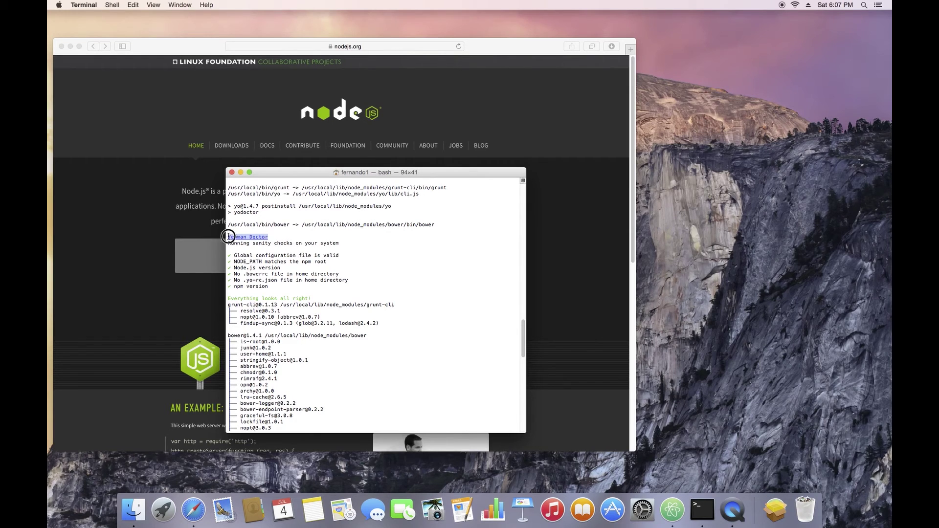
{"action": "double_click", "coordinate": [324, 243]}
{"action": "left_click_drag", "start_coordinate": [323, 243], "coordinate": [227, 237]}
{"action": "left_click", "coordinate": [411, 294]}
{"action": "left_click_drag", "start_coordinate": [523, 344], "coordinate": [513, 423]}
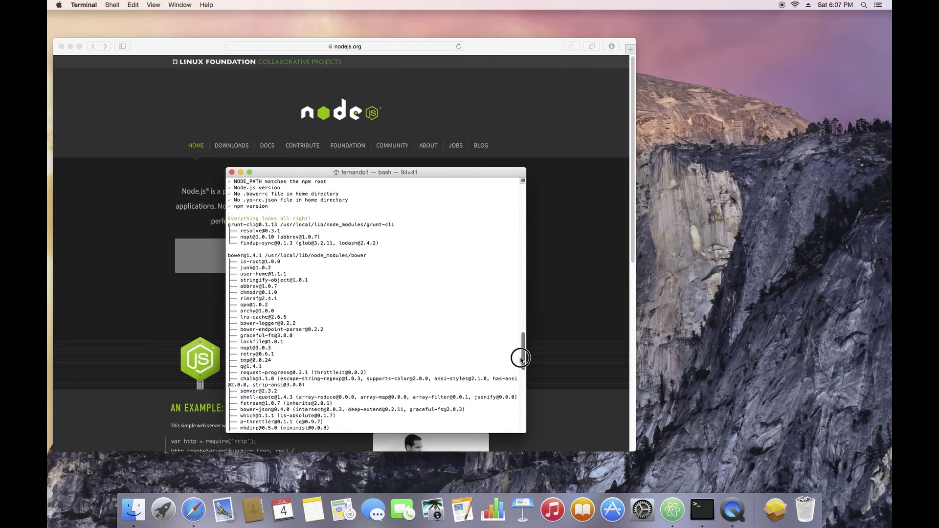